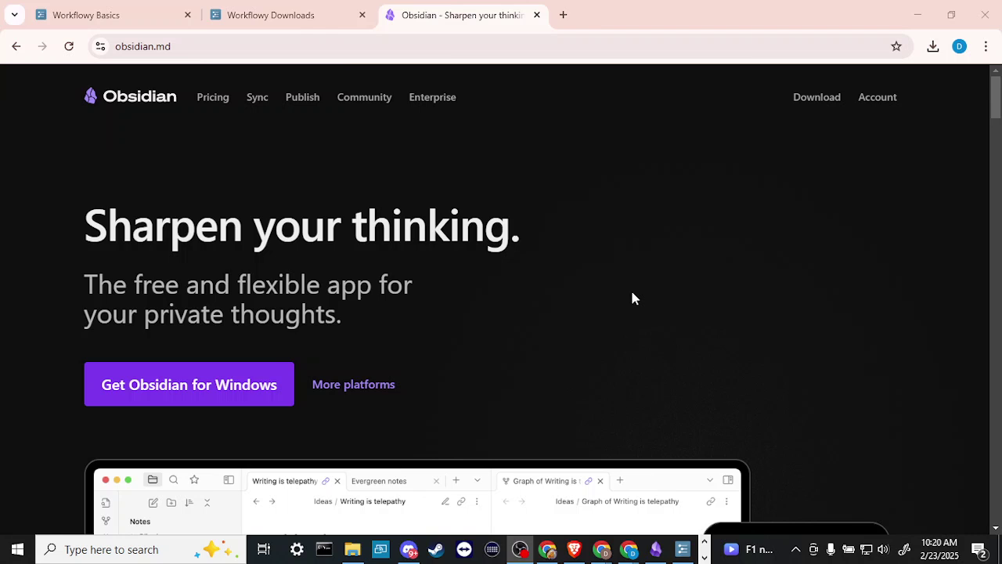
Open Obsidian's download page and review the Windows, Mac, Linux, iOS and Android installers.
click(813, 99)
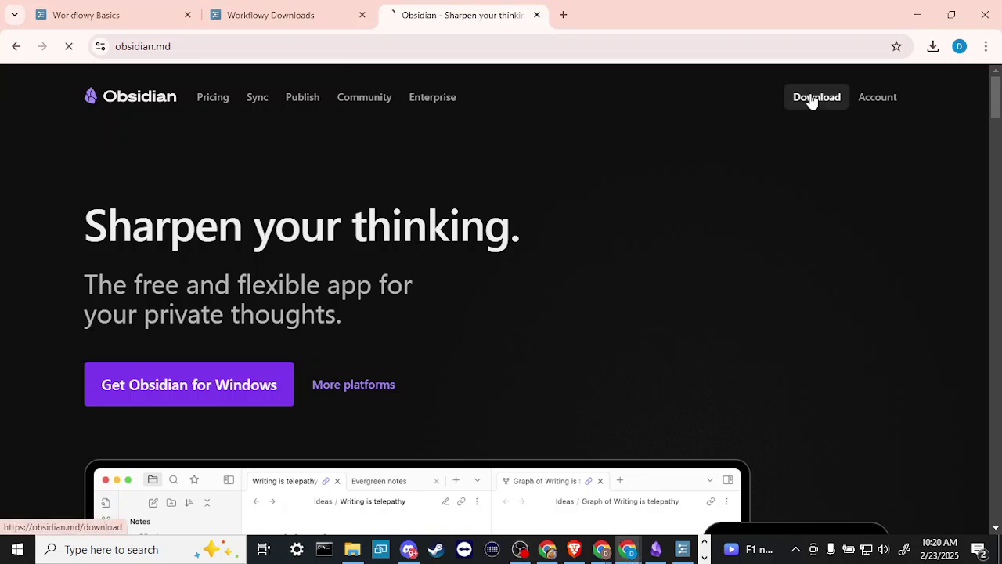
scroll(728, 284, down, 5)
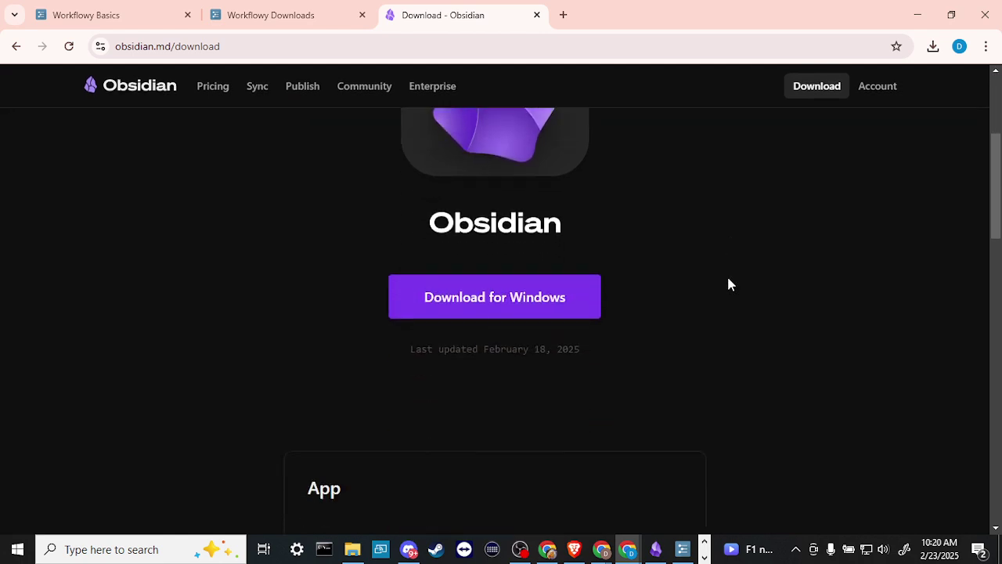
scroll(728, 284, up, 3)
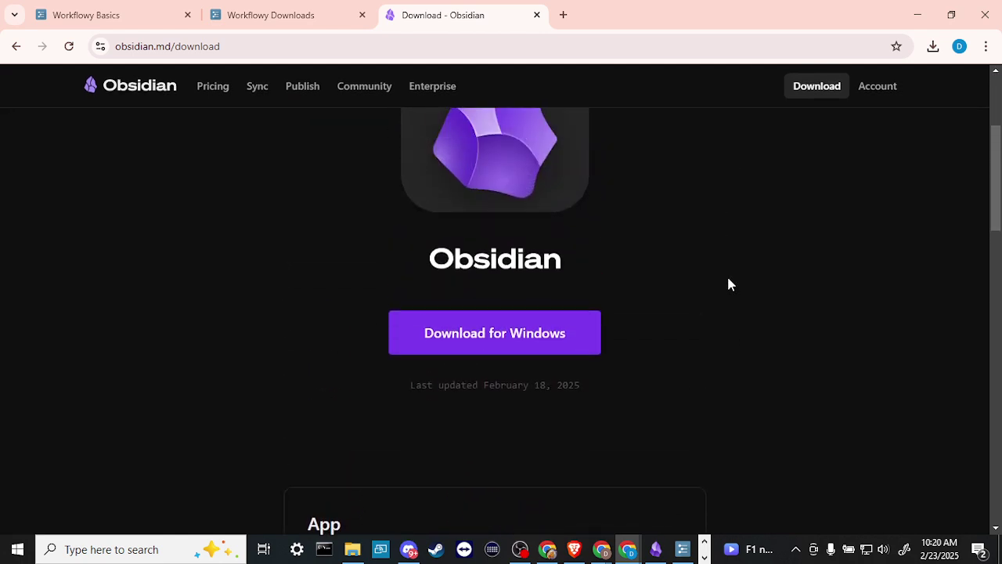
scroll(728, 284, down, 4)
scroll(728, 284, down, 1)
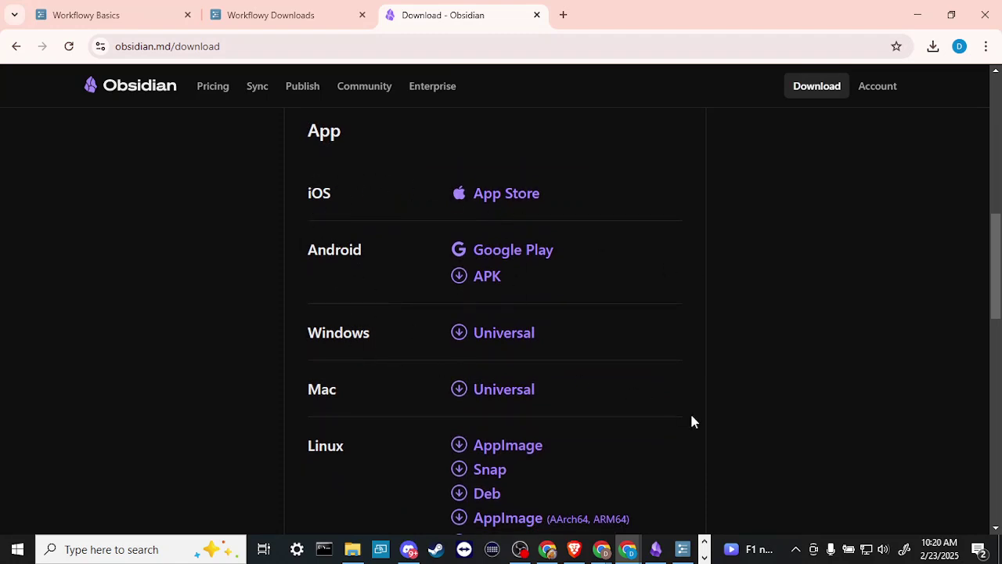
scroll(633, 434, down, 2)
scroll(632, 435, down, 1)
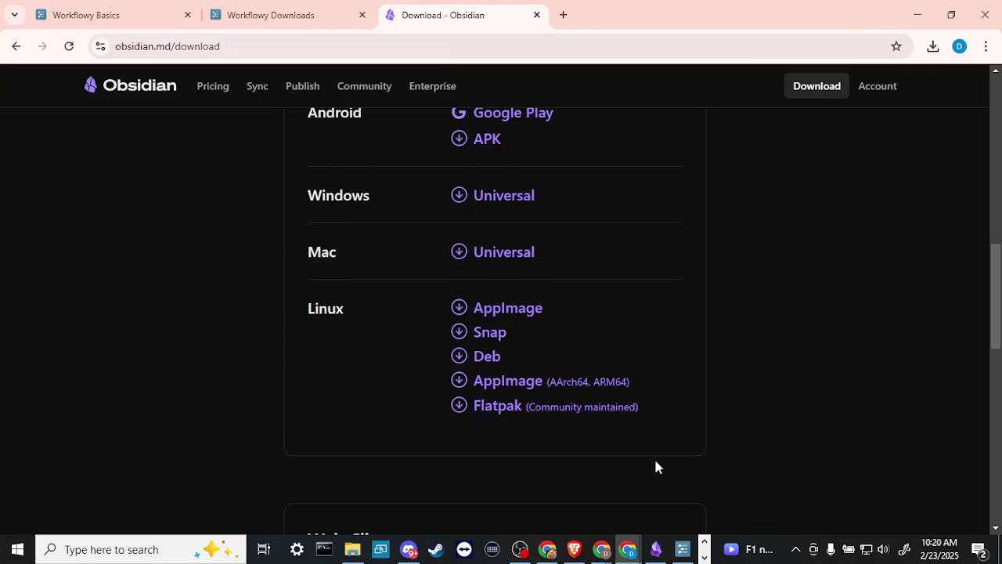
scroll(330, 406, up, 10)
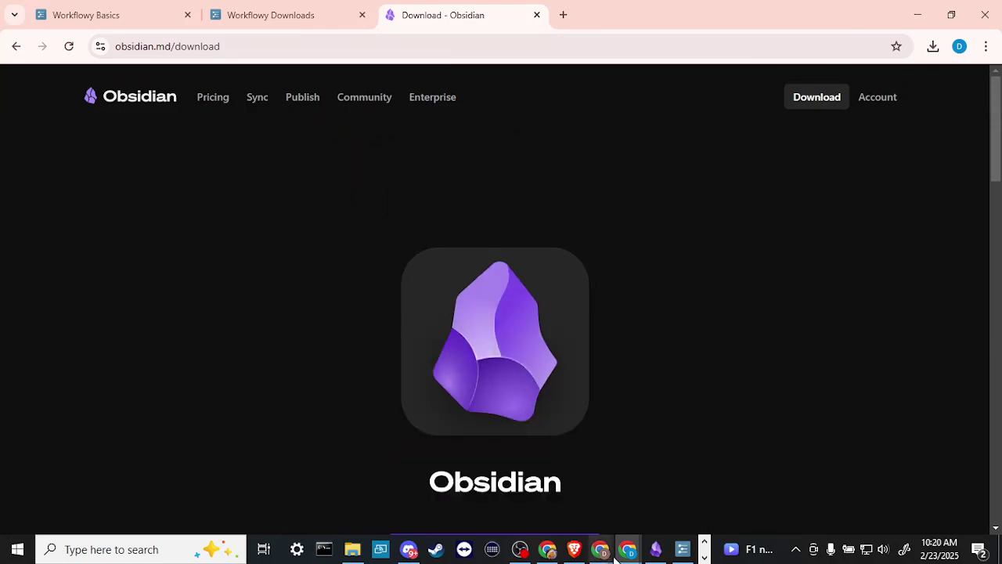
Switch to Obsidian and place the cursor after 'Diet plan' in the SKILL CRAFT AI note.
click(658, 550)
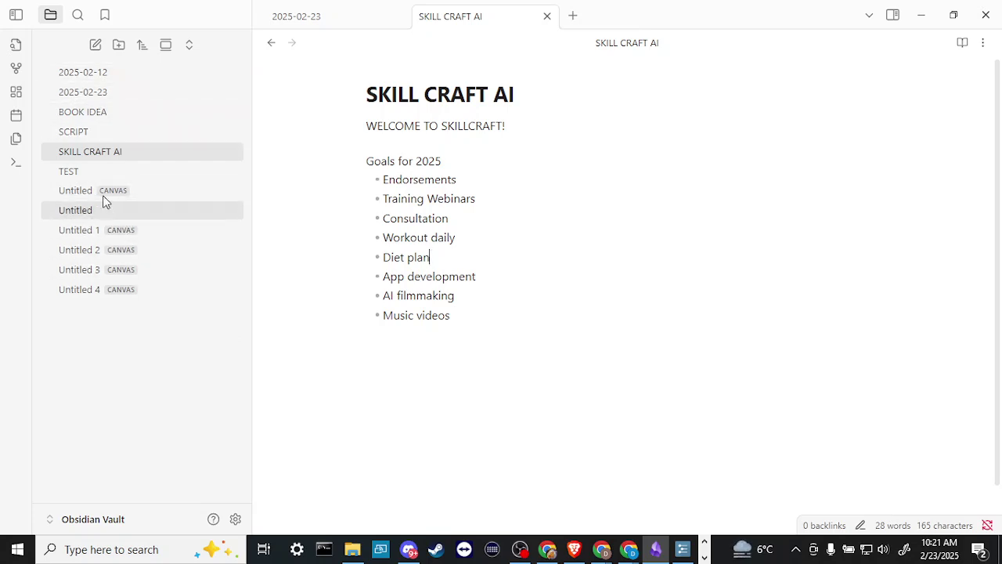
click(529, 261)
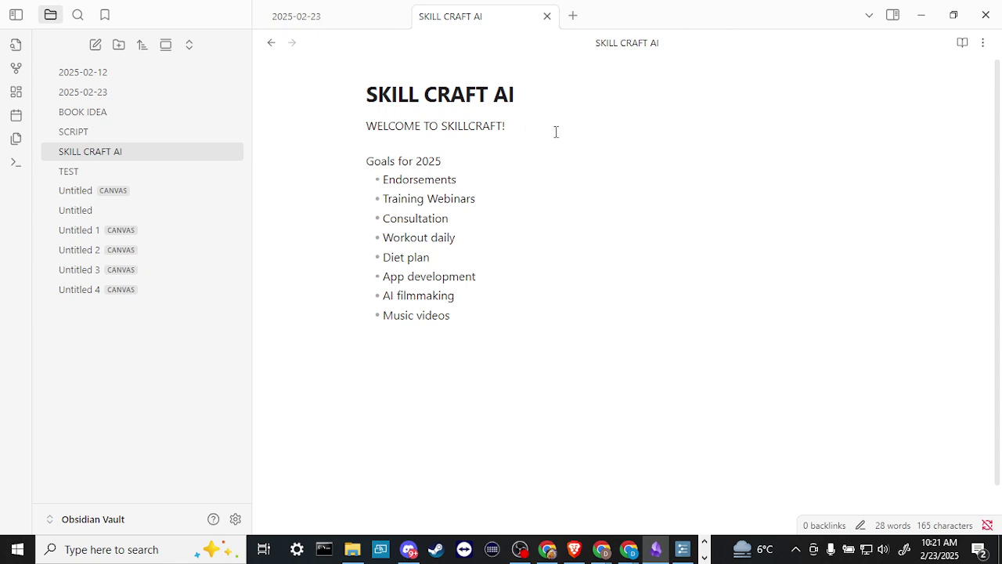
Open the vault's graph view, then create the blank canvas Untitled 5.
click(16, 70)
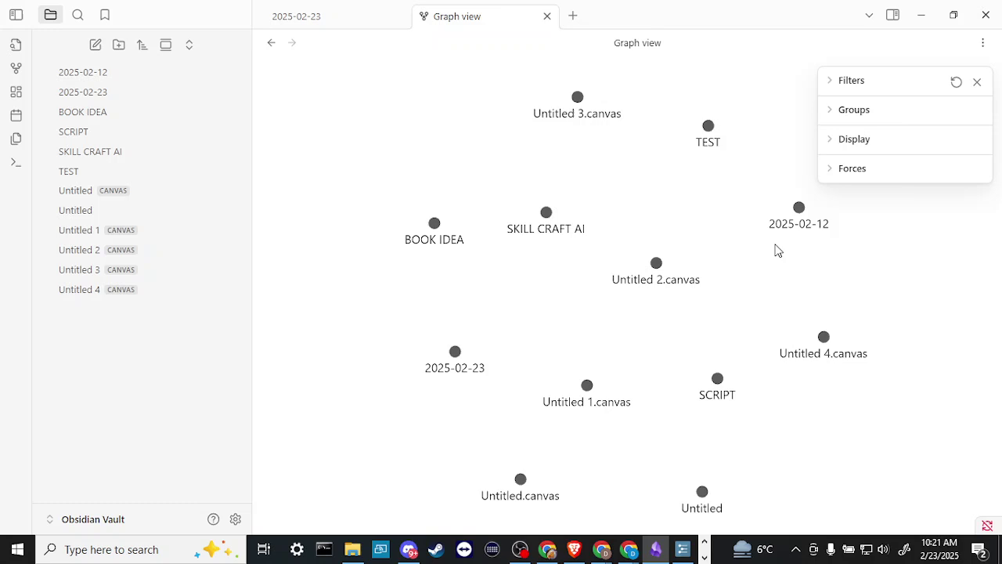
click(12, 93)
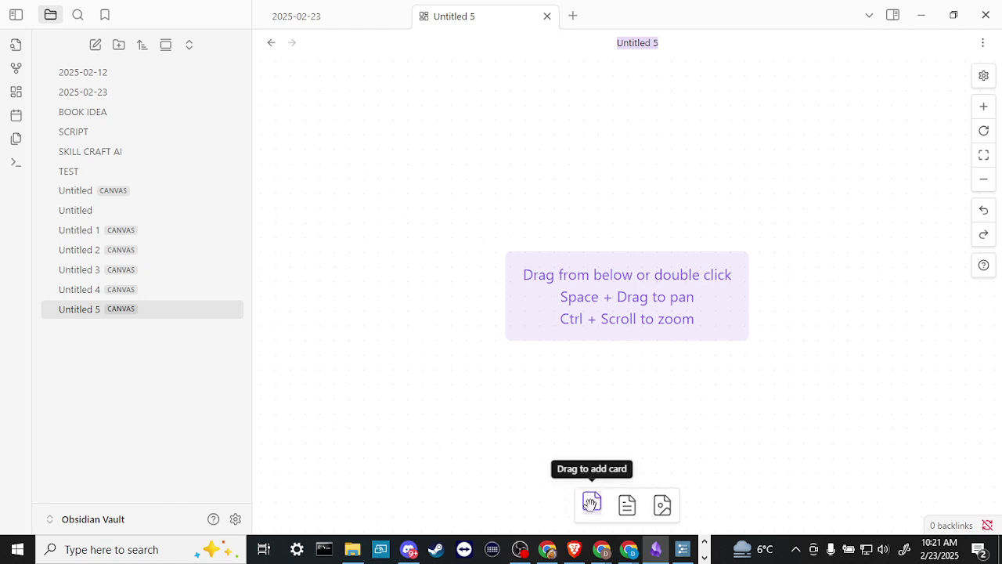
Place two empty text cards and a SKILL CRAFT AI note card on the canvas.
drag(592, 504, 449, 129)
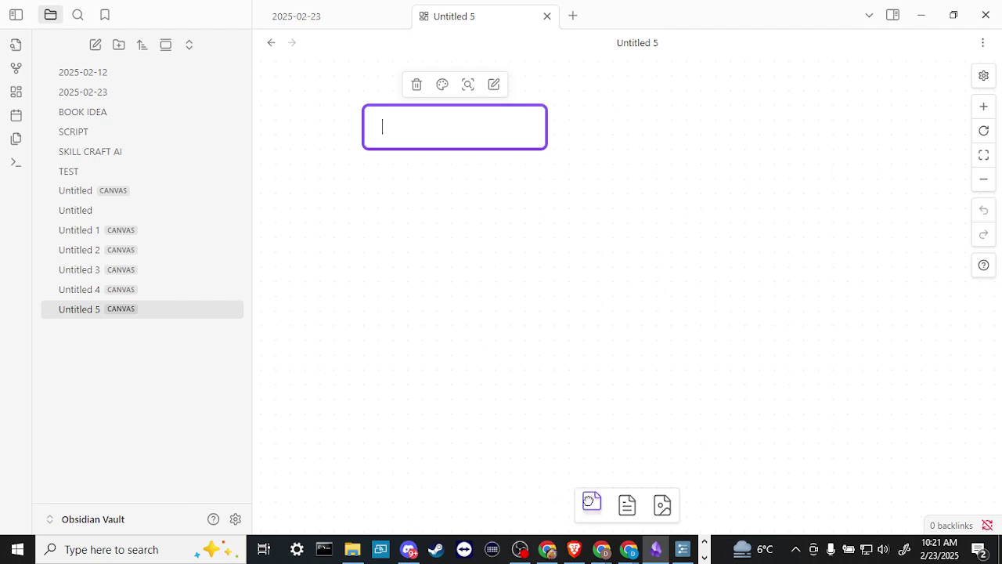
drag(592, 503, 774, 121)
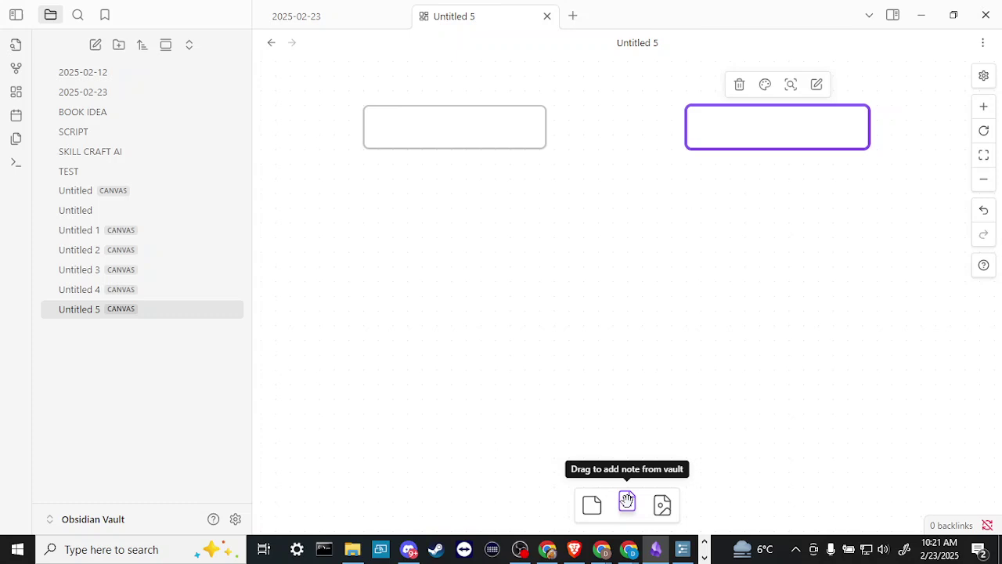
drag(627, 501, 467, 332)
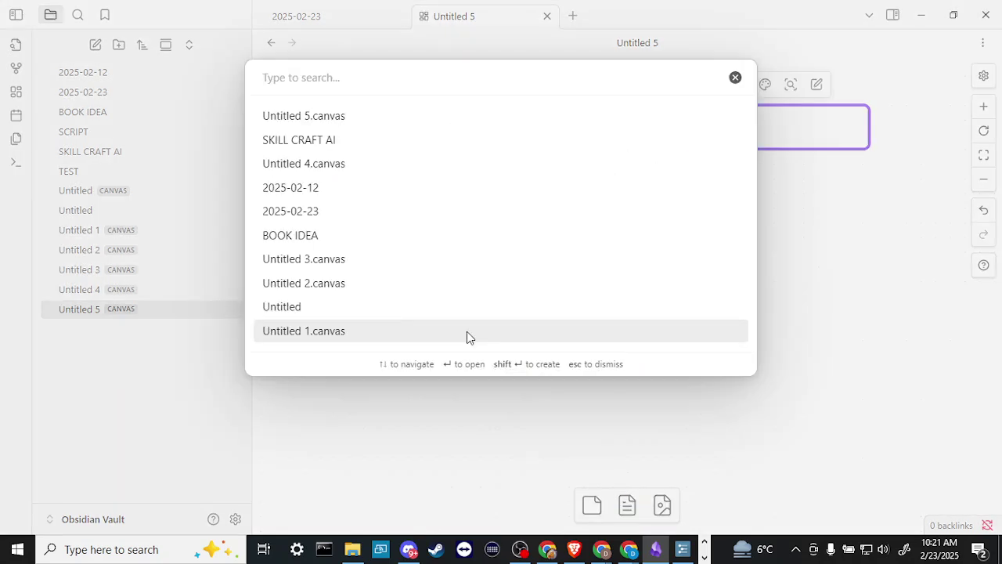
click(391, 152)
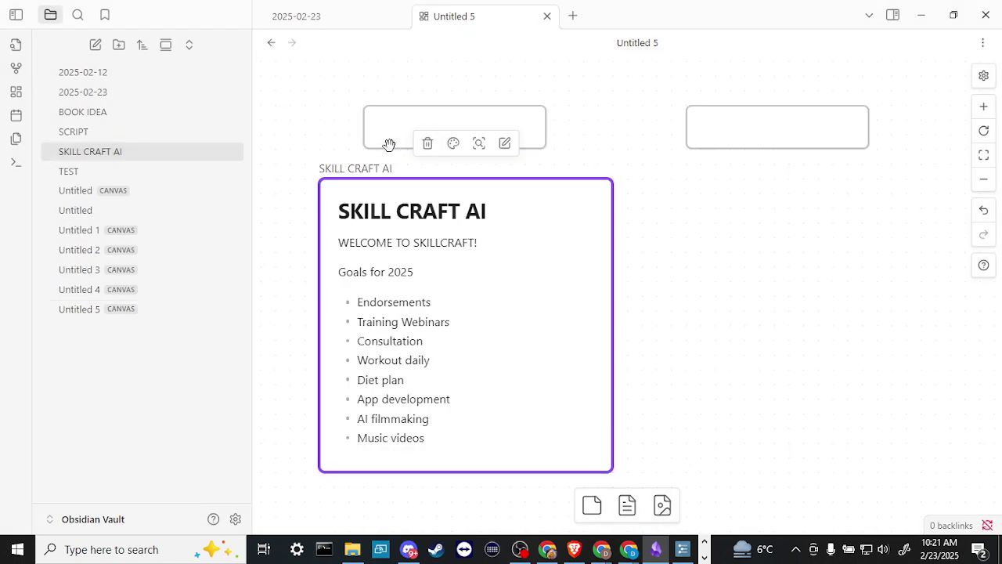
Try adding a file card and a media card, dismissing both file pickers unused.
click(663, 505)
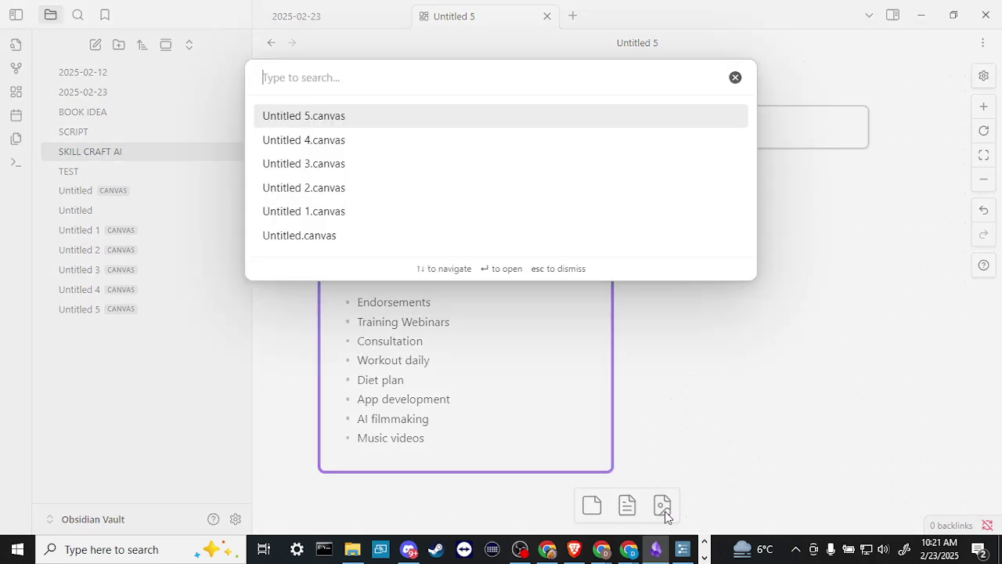
click(734, 77)
drag(661, 503, 803, 328)
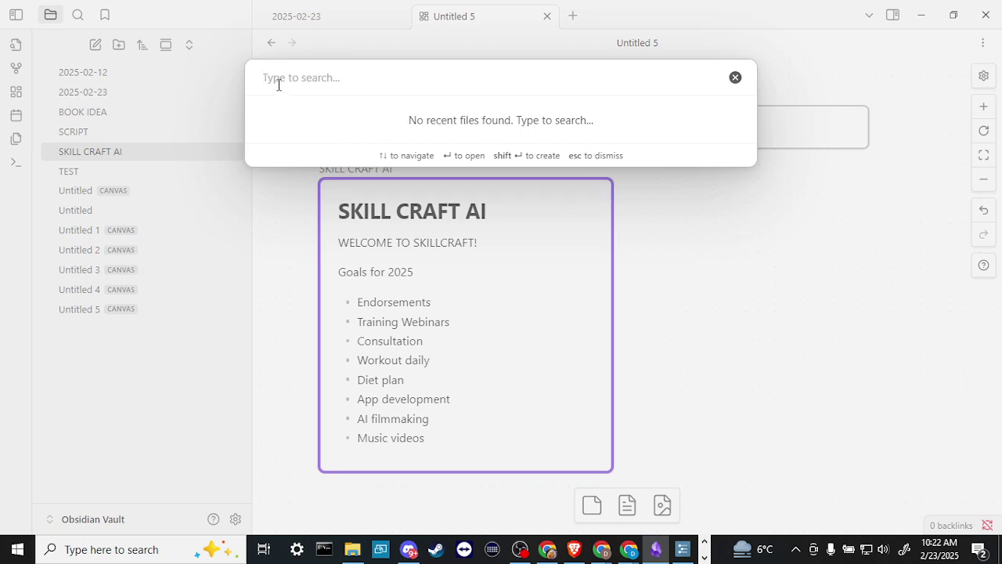
click(735, 76)
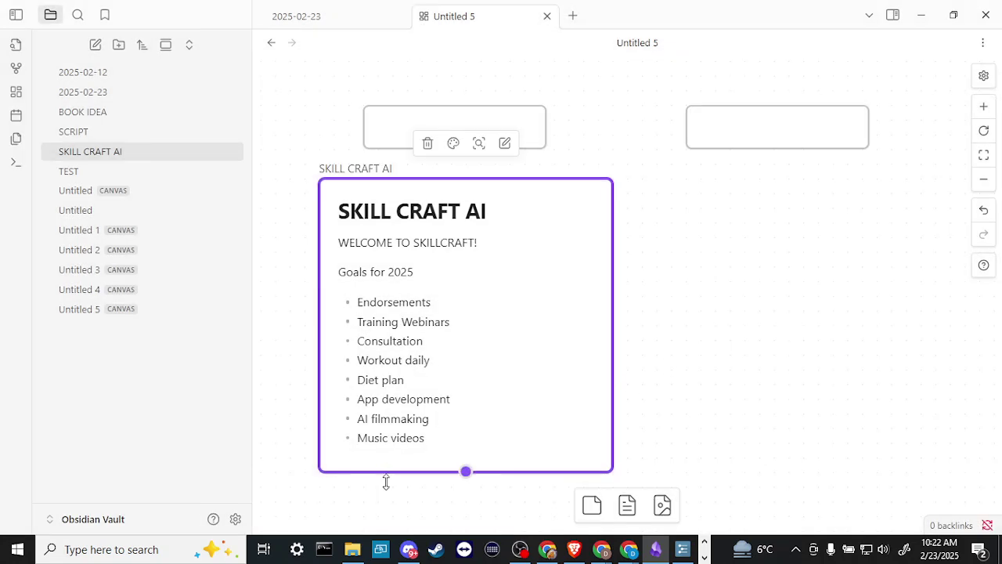
Drag PolyAI-icon.webp from File Explorer onto the canvas as an image card and select it.
click(356, 548)
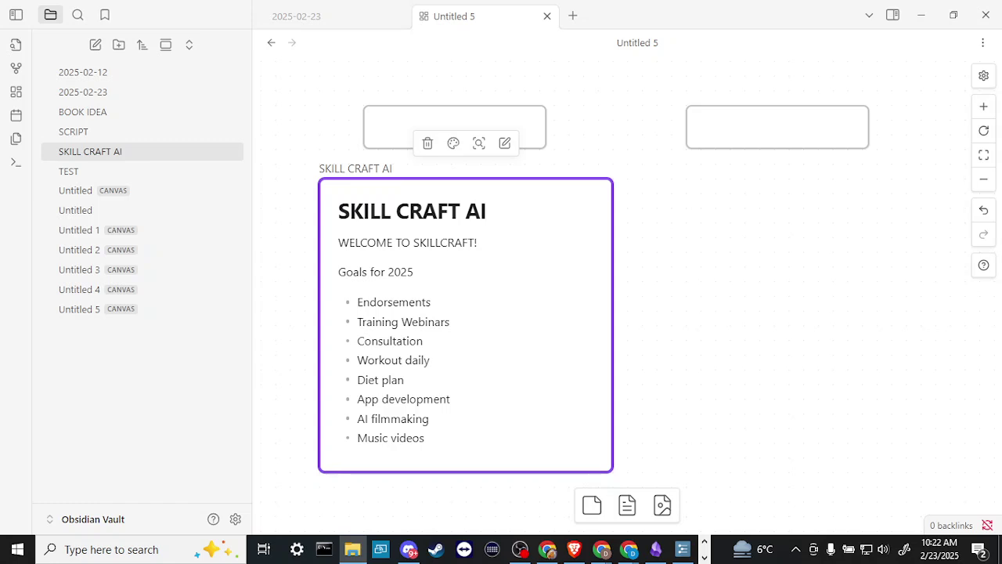
drag(939, 438, 721, 332)
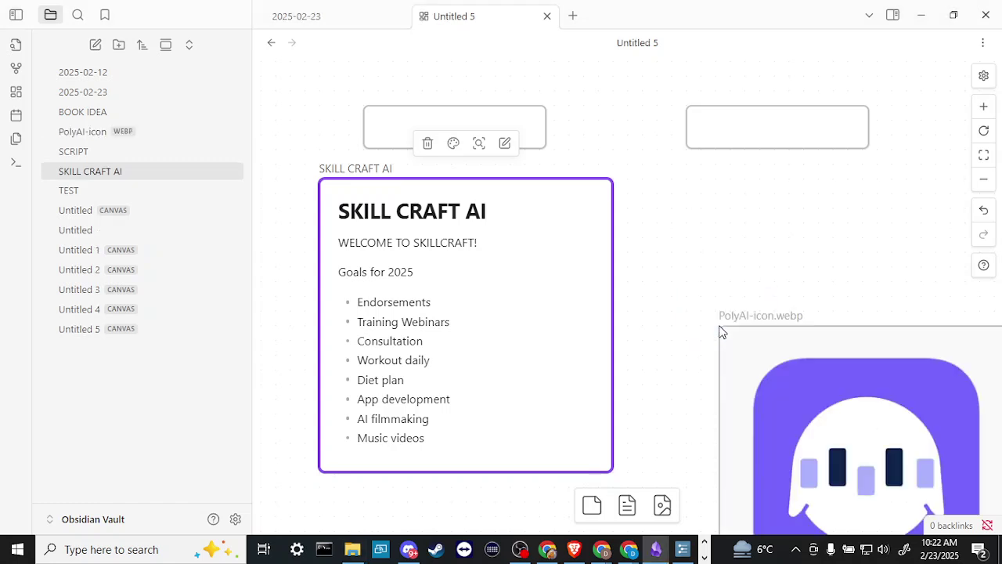
click(769, 350)
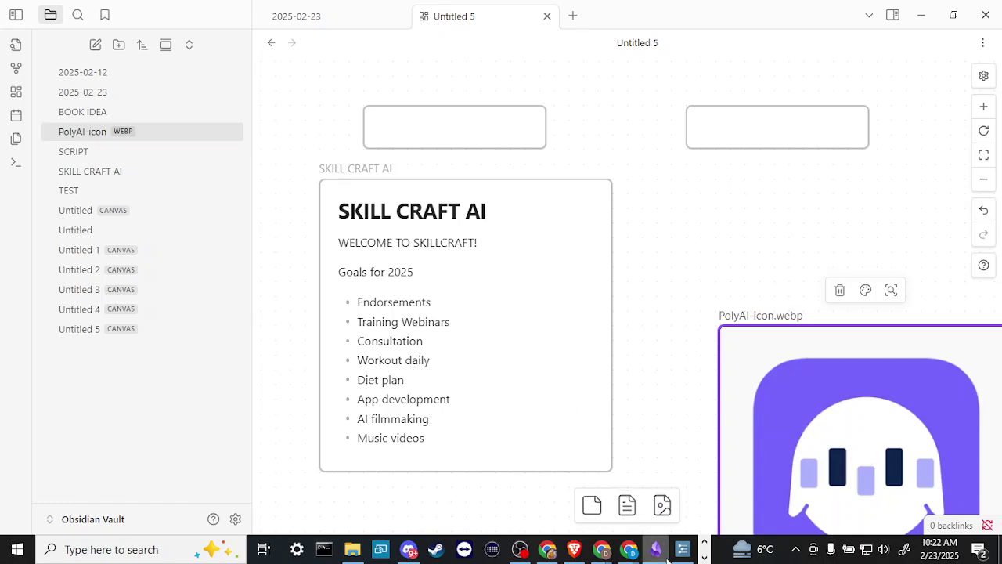
Return to Chrome and open Obsidian's pricing page with monthly billing selected.
mouse_move(635, 552)
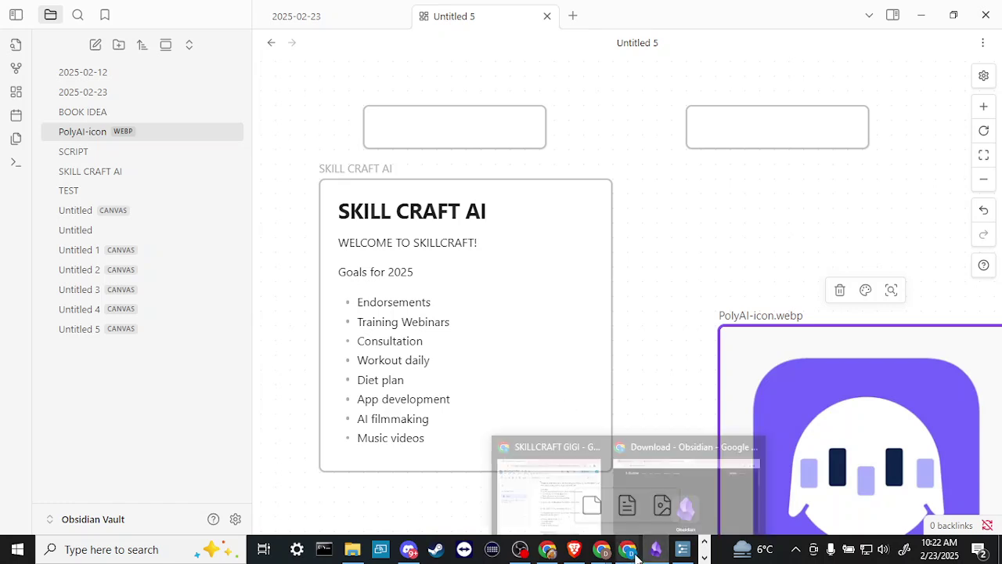
click(683, 440)
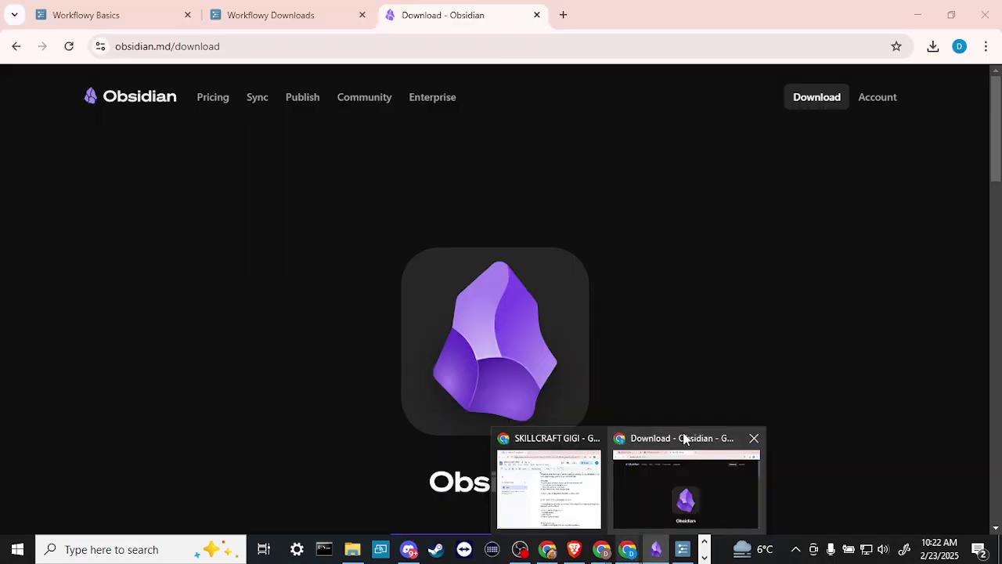
click(202, 97)
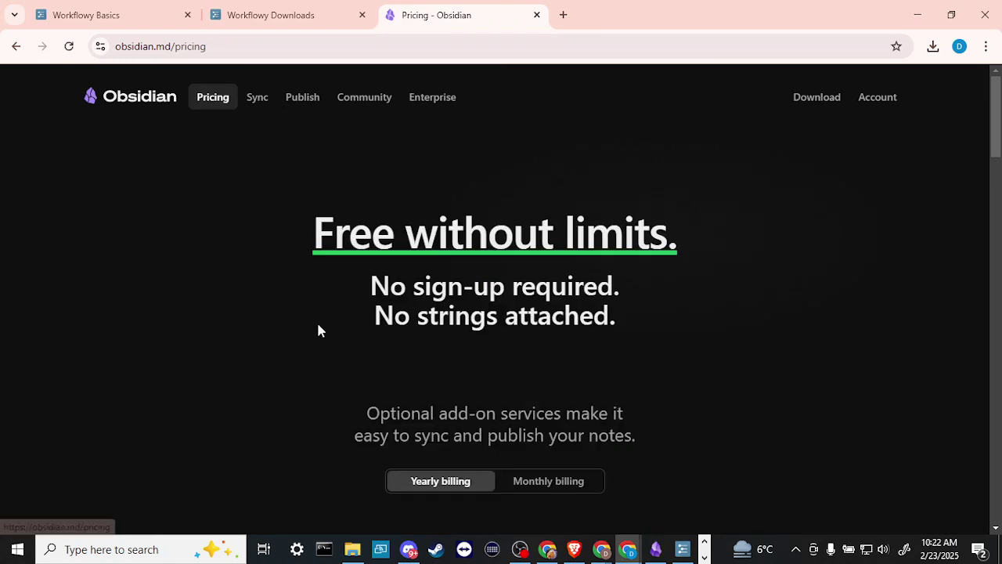
scroll(318, 329, down, 3)
scroll(317, 330, down, 2)
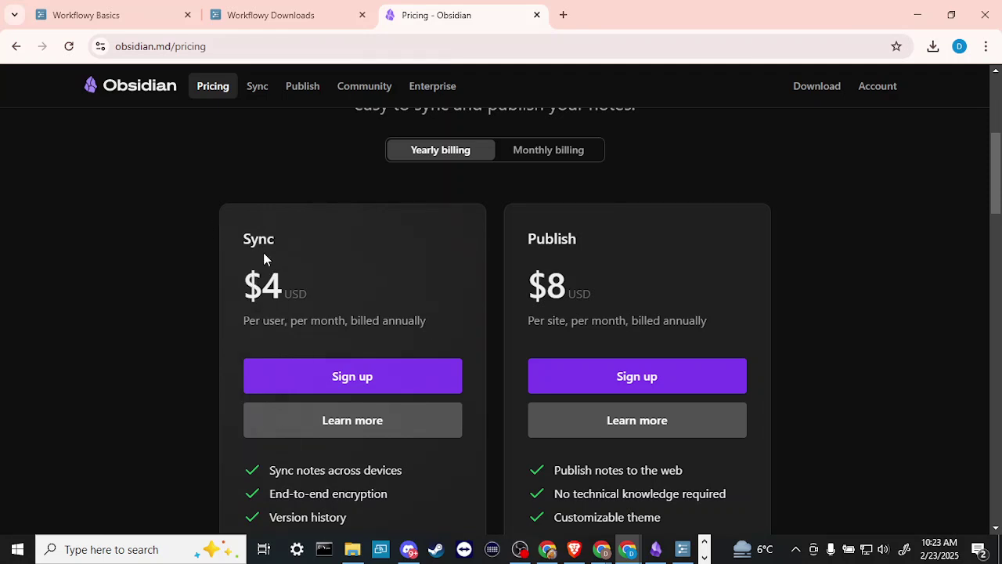
click(536, 160)
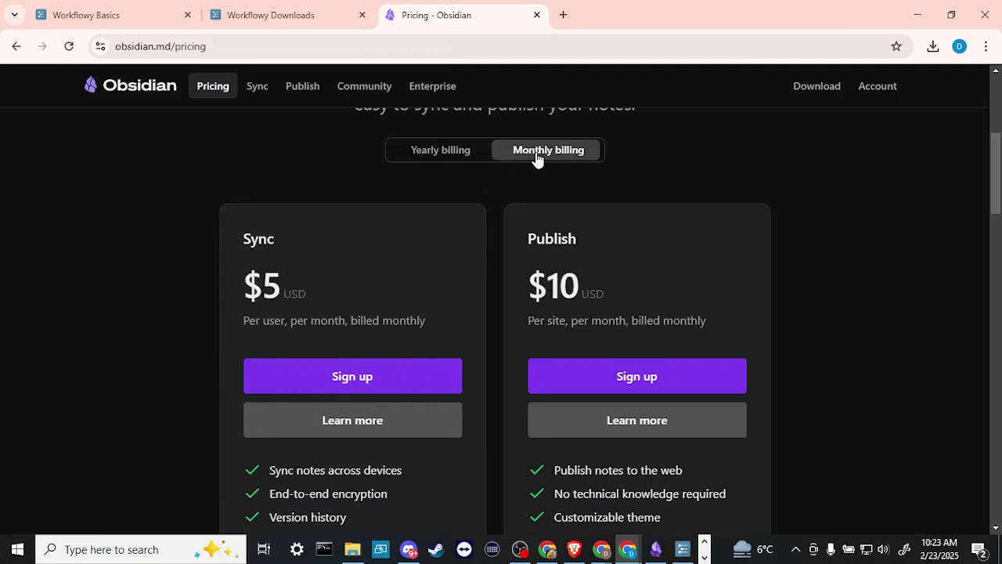
Review the monthly Sync and Publish plan cards, then switch to the Workflowy Basics tab.
scroll(307, 280, down, 1)
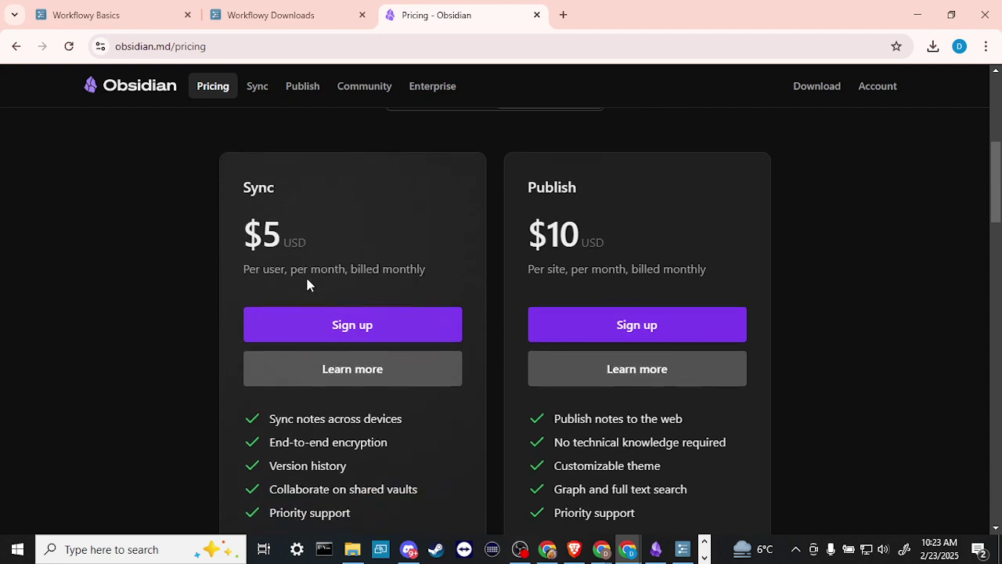
scroll(283, 250, down, 1)
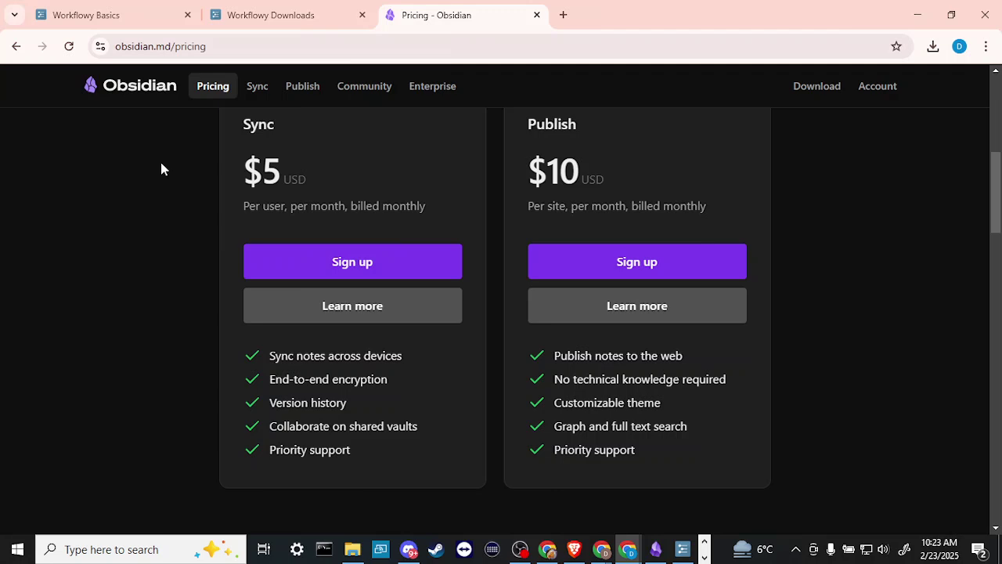
click(123, 17)
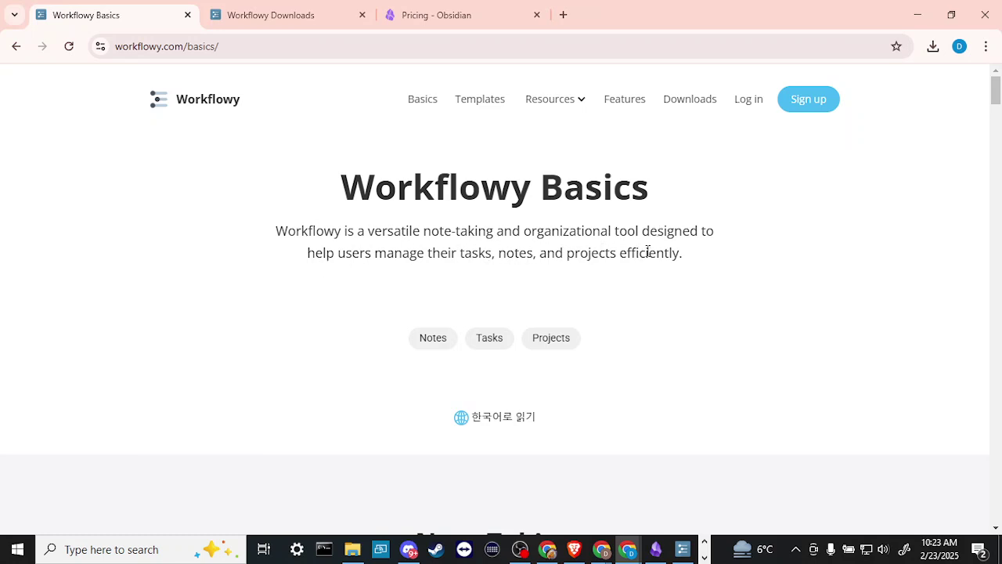
Open Workflowy with its sidebar, add an empty bullet under Untitled, then delete it.
click(682, 549)
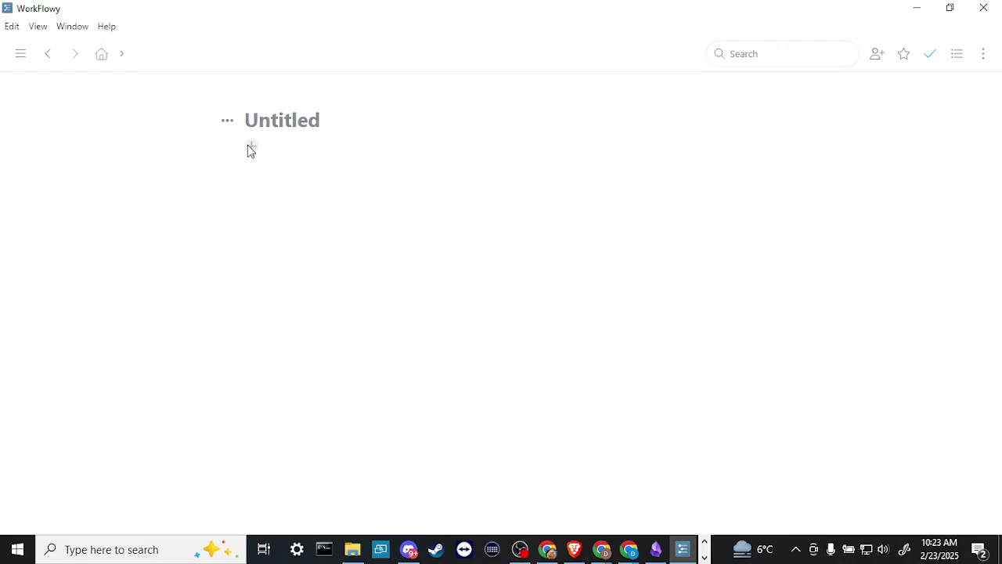
click(22, 55)
click(253, 150)
mouse_move(22, 56)
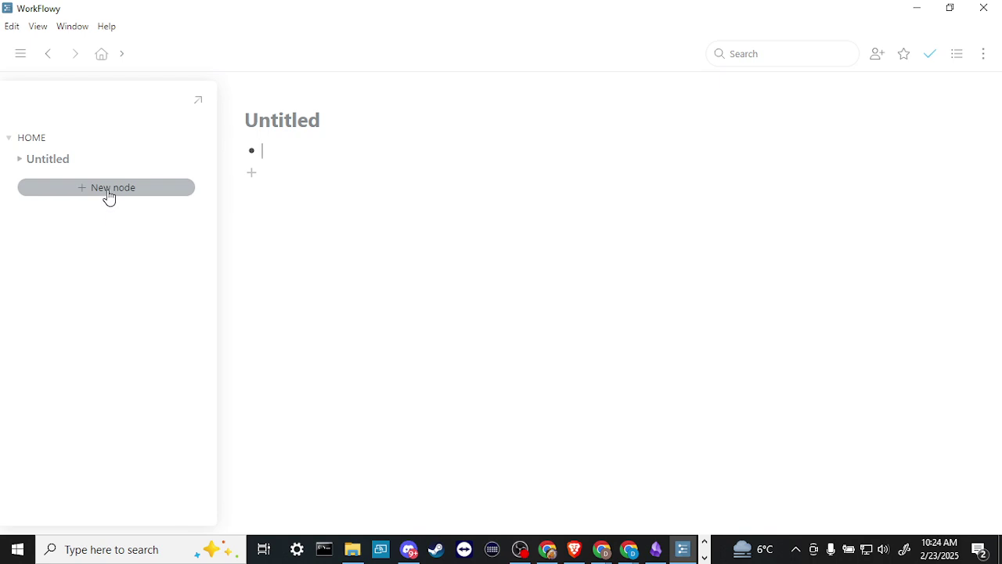
key(BackSpace)
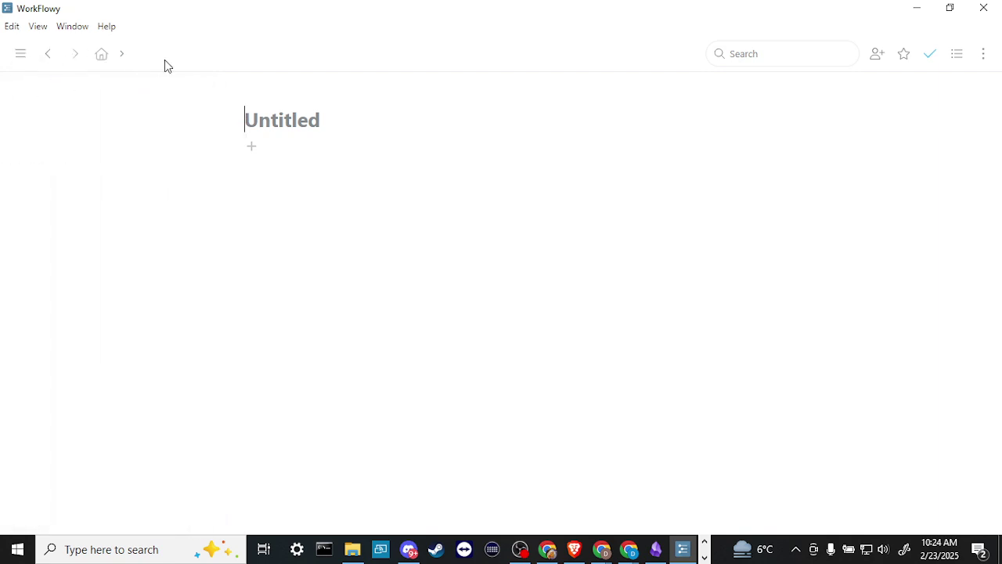
Open and dismiss the Untitled actions menu, then add an empty bullet under the title.
click(228, 121)
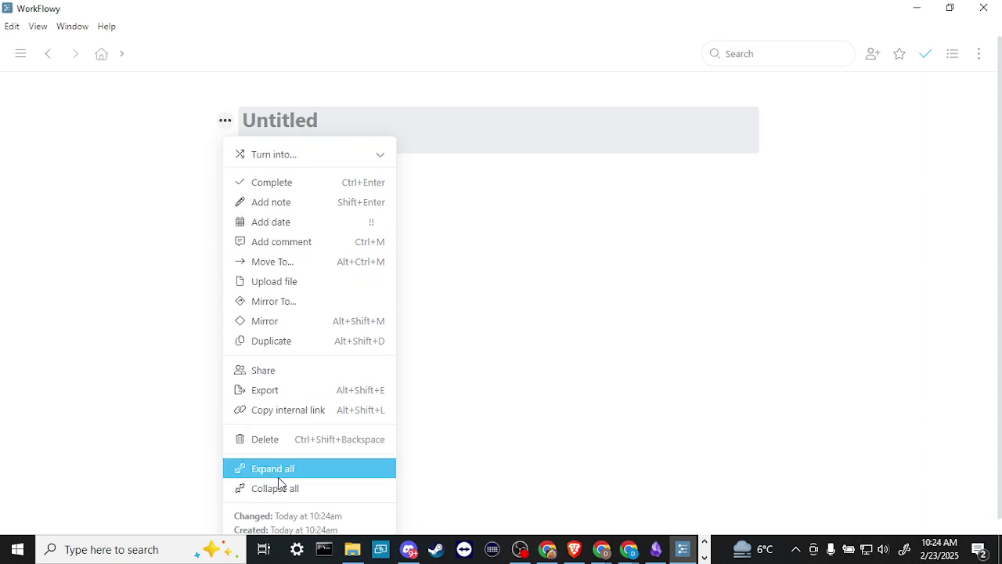
click(529, 227)
click(531, 227)
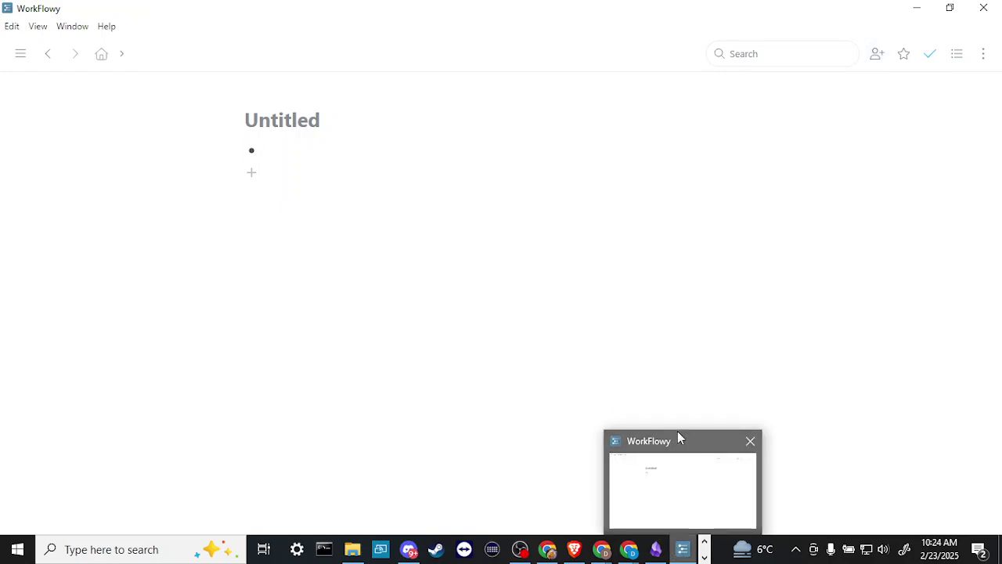
mouse_move(631, 552)
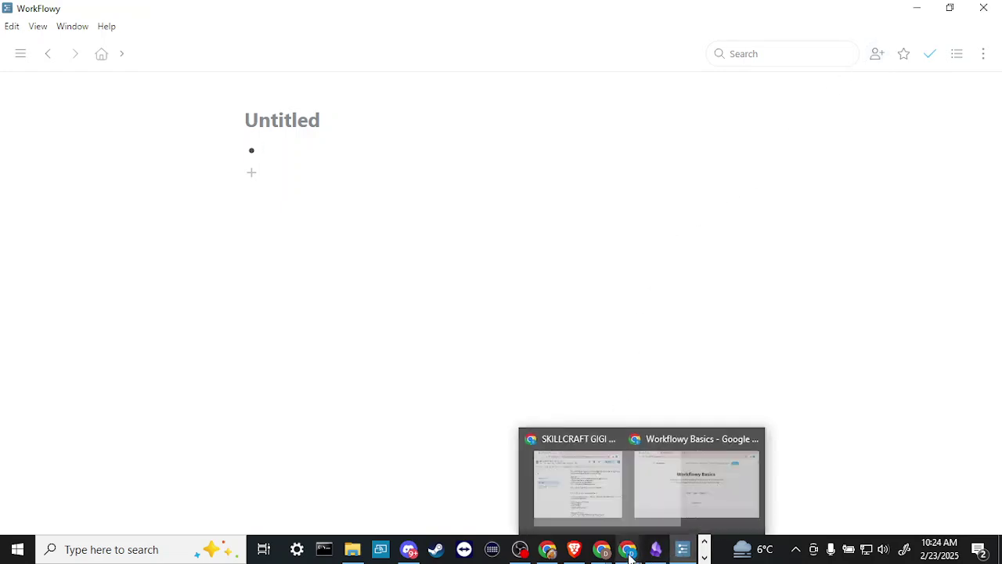
click(664, 448)
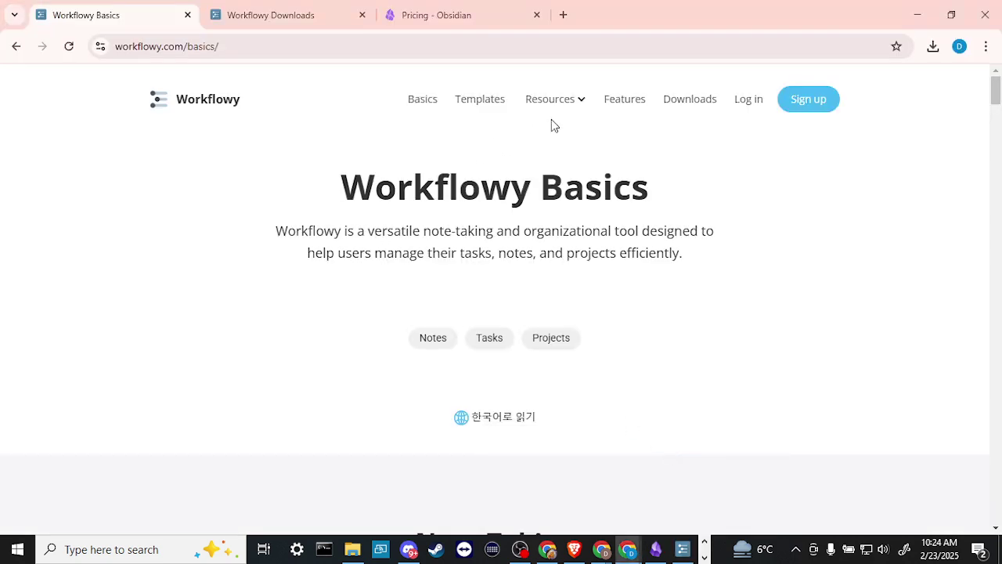
mouse_move(577, 103)
scroll(692, 296, down, 4)
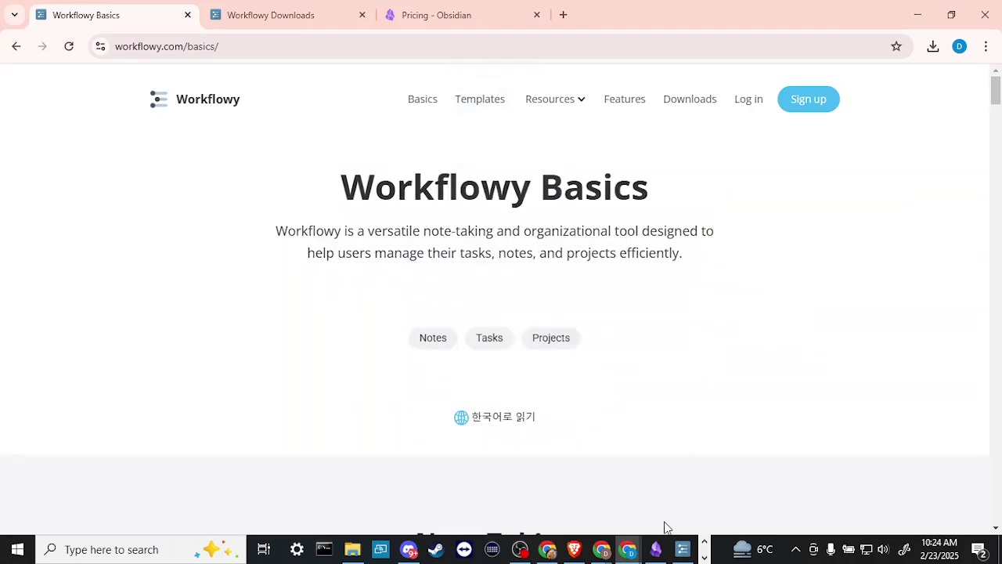
click(682, 549)
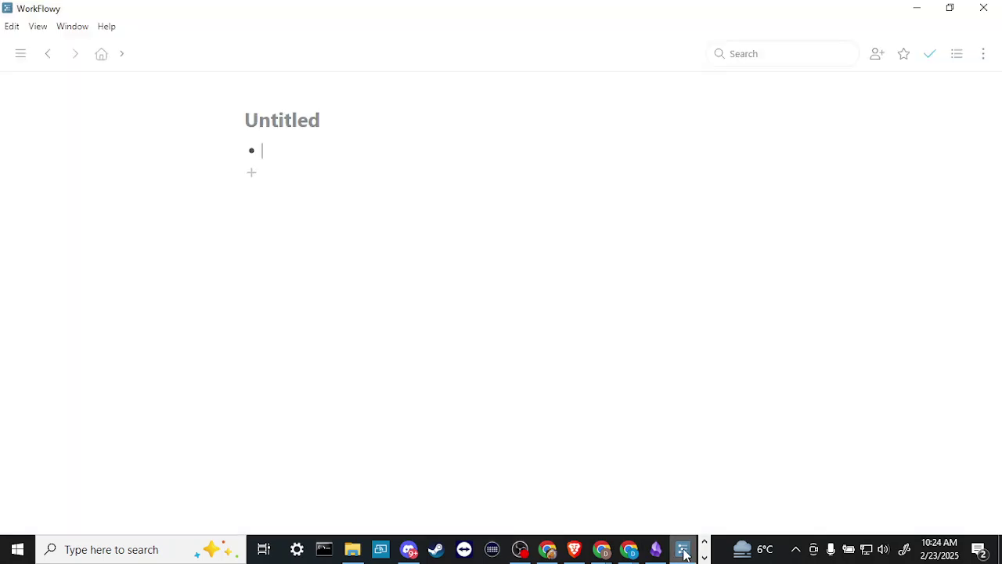
click(12, 25)
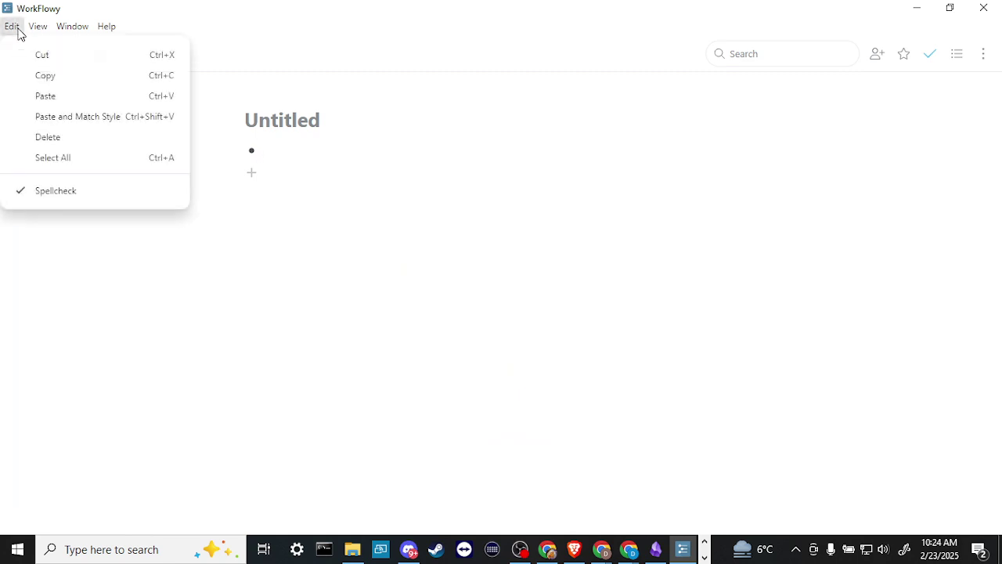
mouse_move(36, 28)
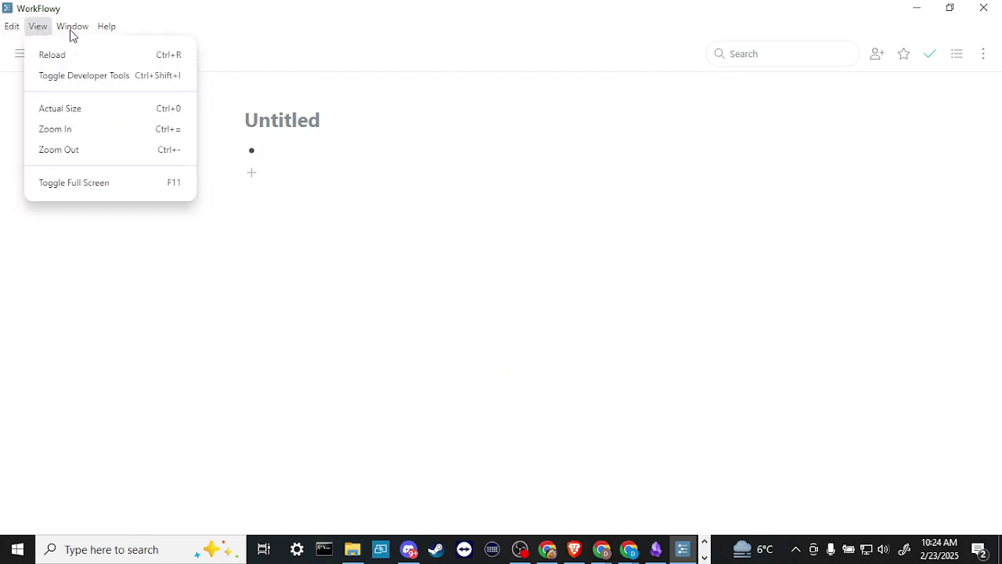
mouse_move(70, 31)
click(538, 249)
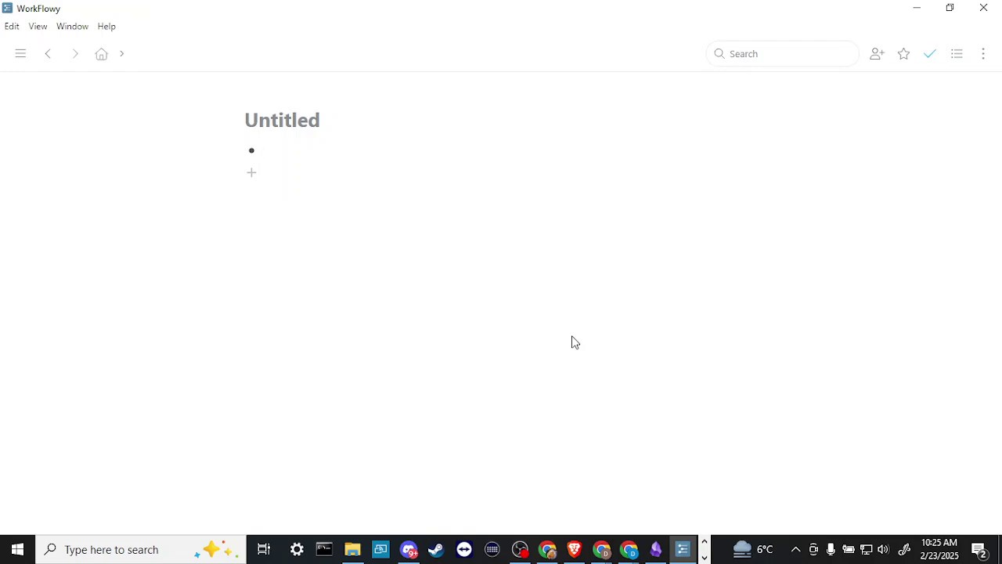
mouse_move(680, 552)
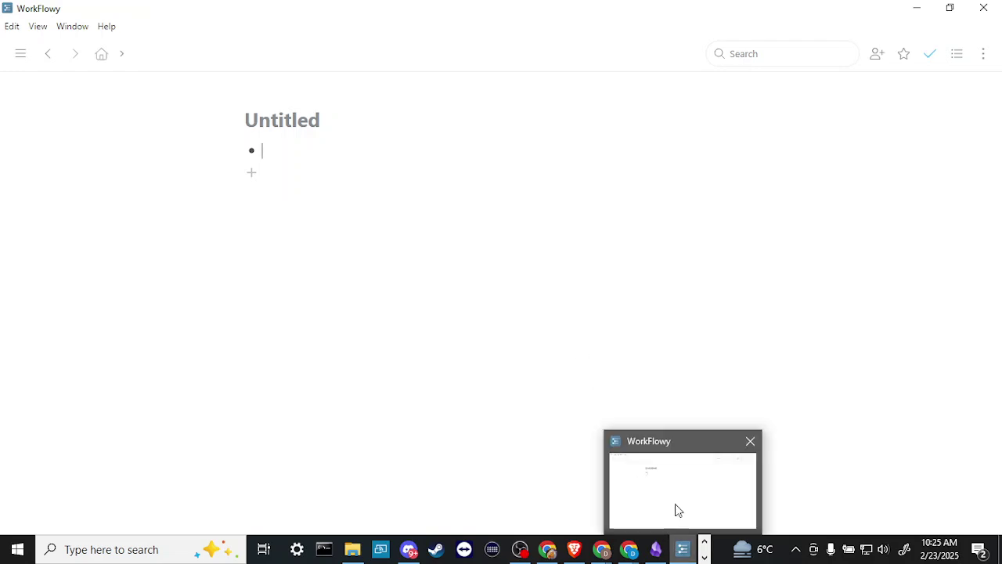
mouse_move(628, 549)
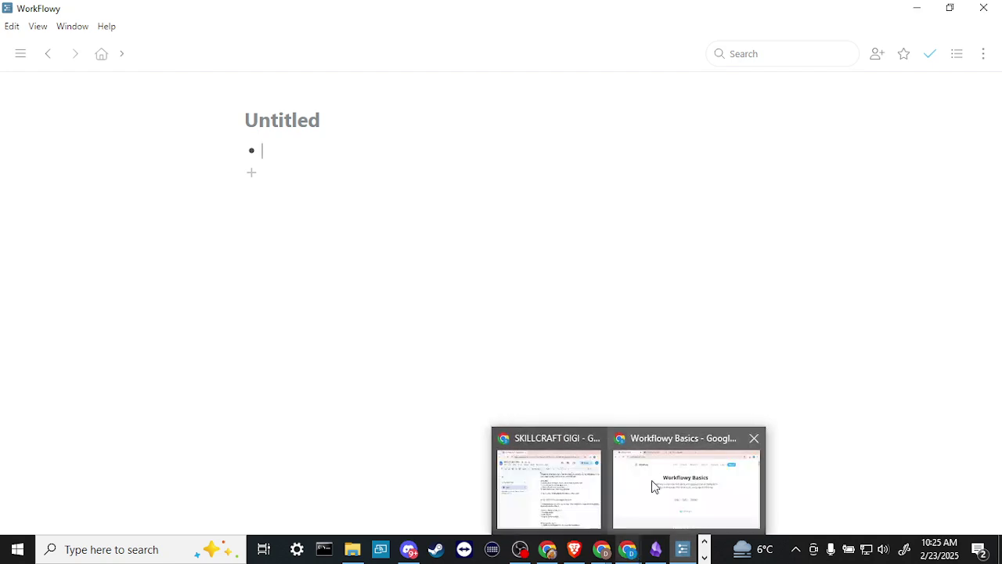
Return to Chrome and open Workflowy's Downloads page, scrolling through the Web, desktop and mobile versions.
click(682, 442)
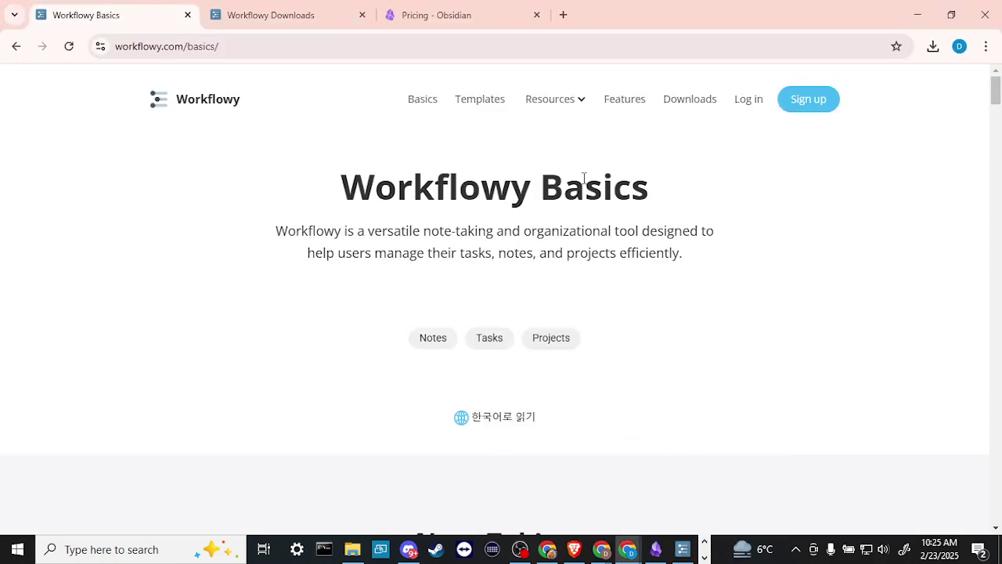
click(696, 112)
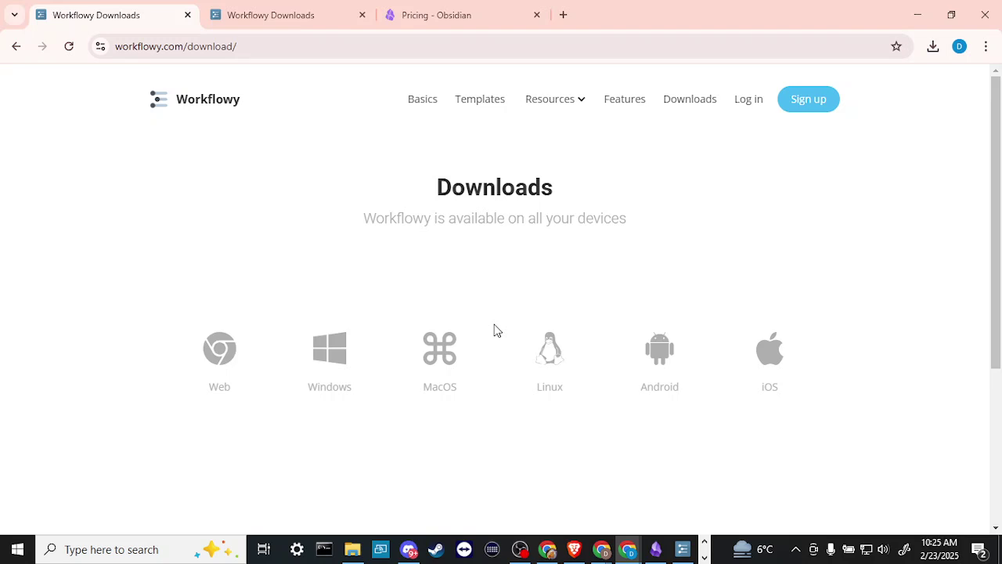
scroll(494, 330, down, 3)
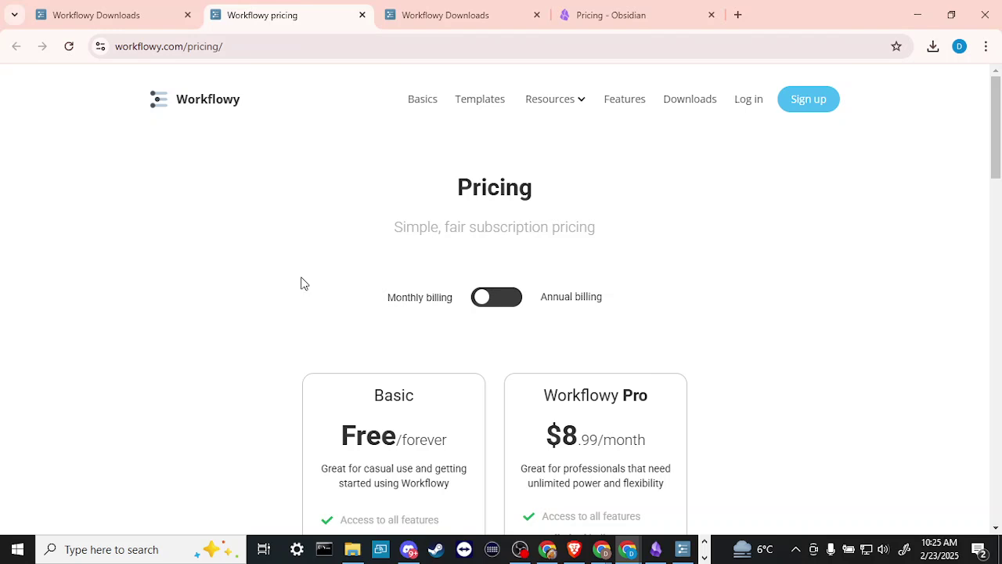
Scroll through the free Basic and $8.99/month Workflowy Pro plan cards and back up.
scroll(304, 284, down, 2)
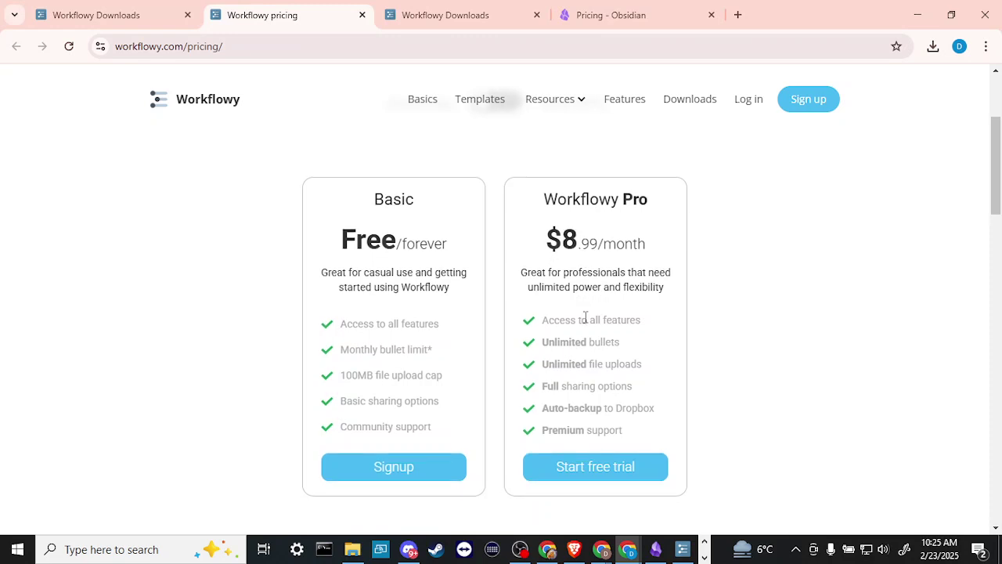
scroll(585, 317, down, 2)
scroll(599, 396, up, 4)
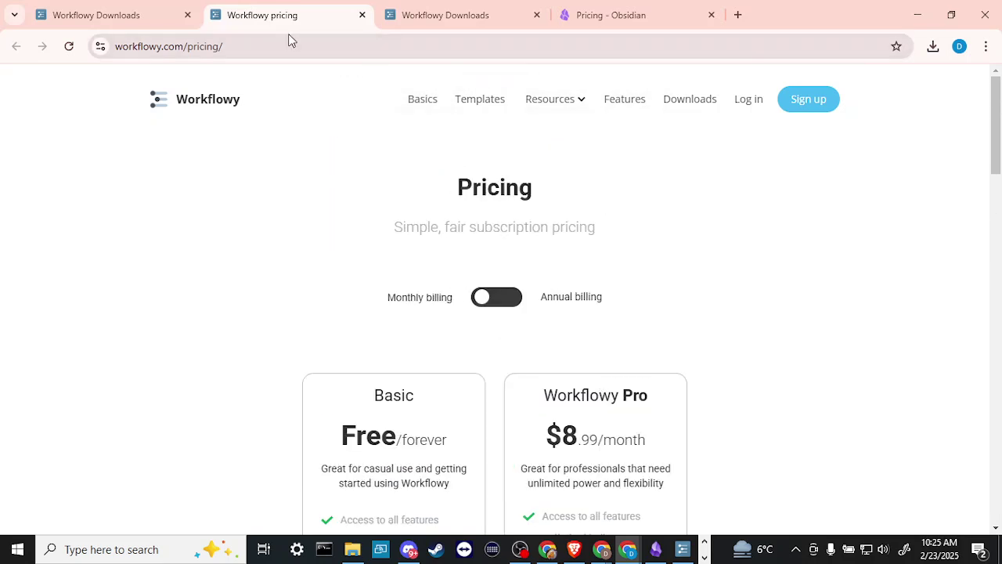
Switch to the first Workflowy tab and scroll through the Basics note-taking demos.
click(117, 18)
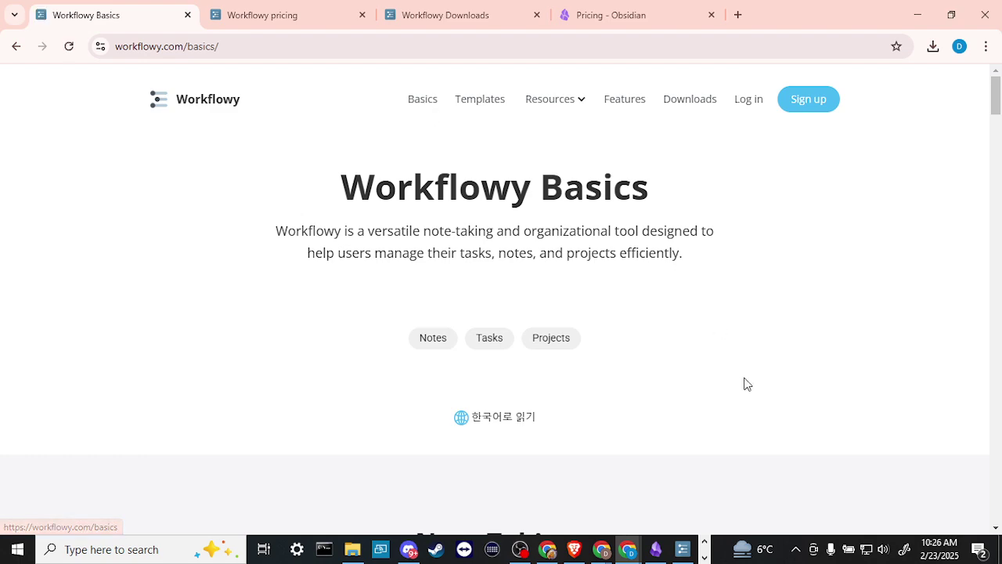
scroll(747, 383, down, 6)
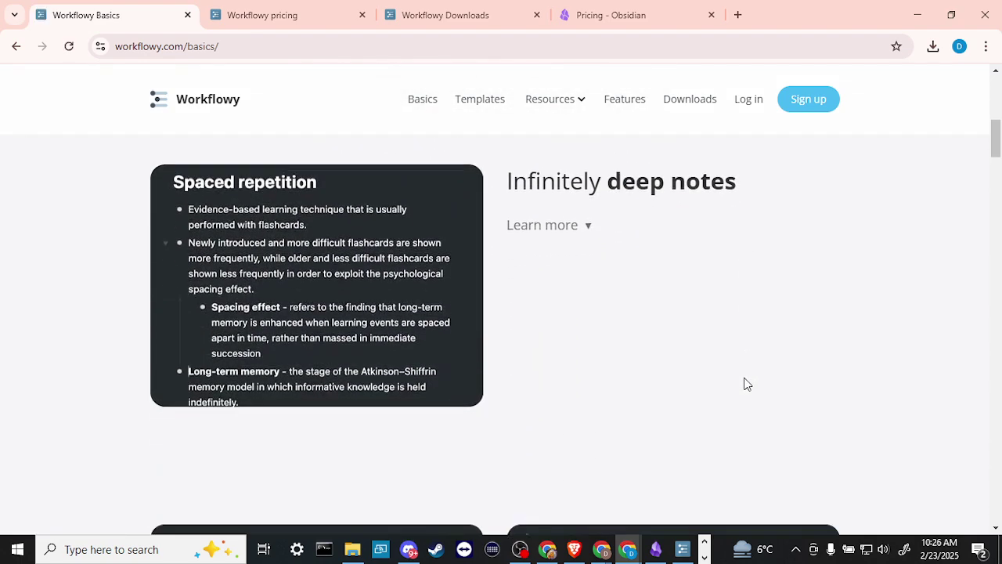
scroll(748, 383, down, 3)
scroll(746, 384, down, 2)
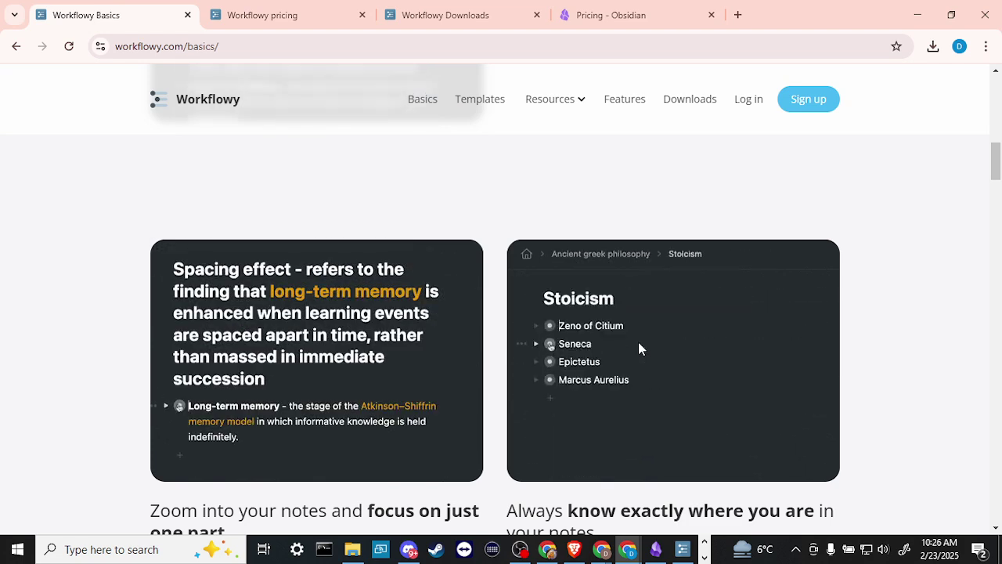
Scroll the Basics page to the Task management section's 'Turn anything into a task' card.
scroll(638, 342, down, 5)
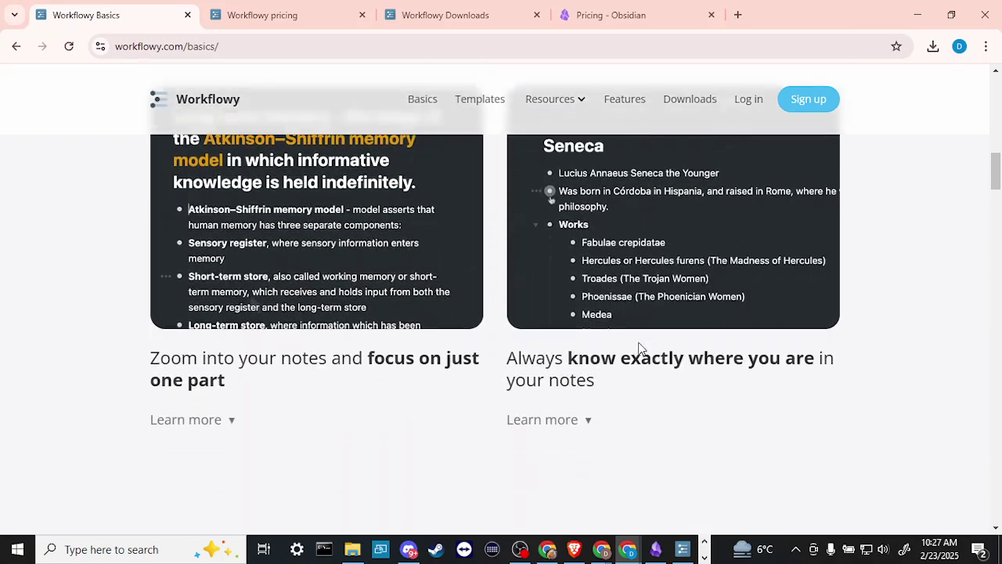
scroll(638, 342, down, 1)
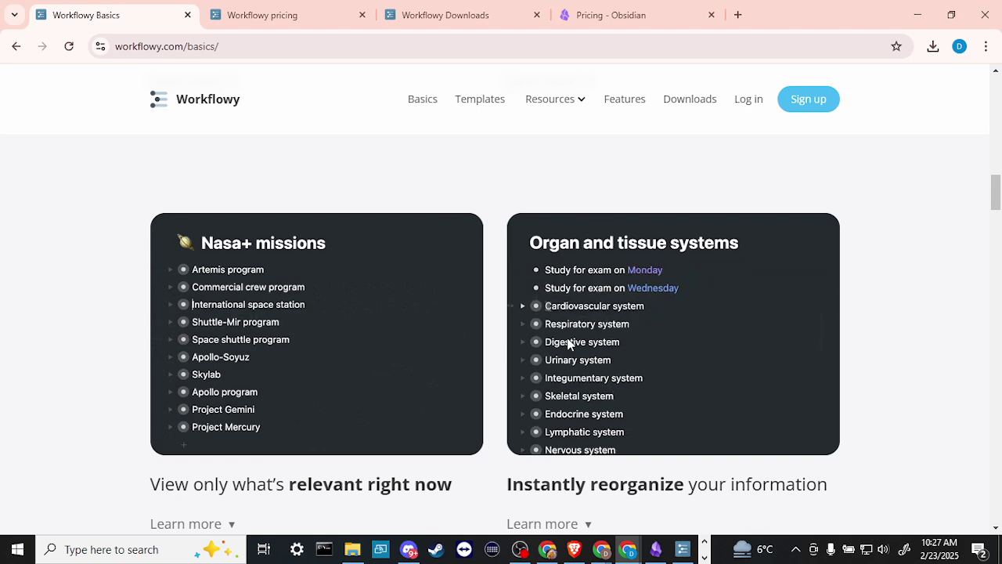
scroll(570, 342, down, 1)
scroll(570, 343, down, 3)
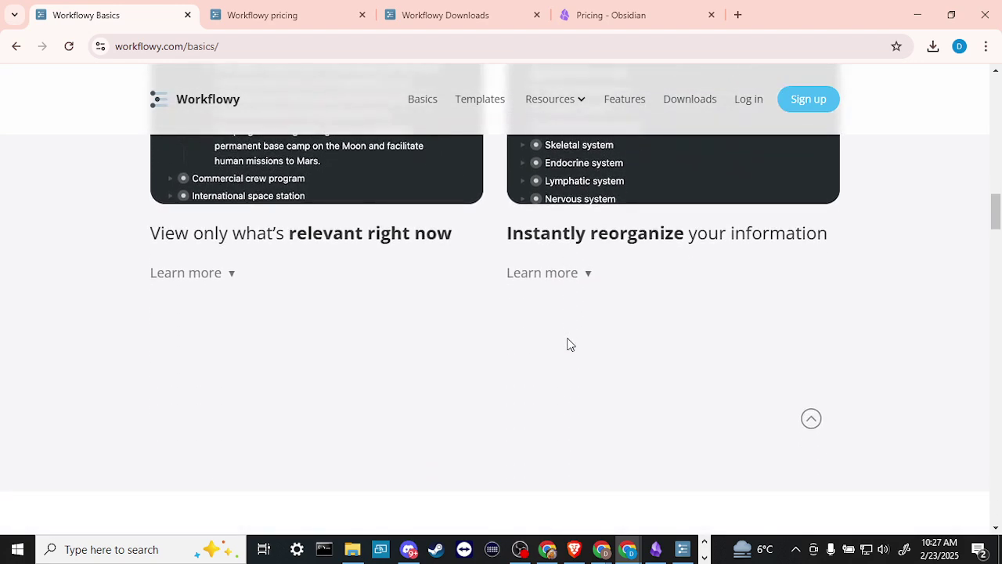
scroll(566, 342, down, 2)
scroll(570, 344, down, 2)
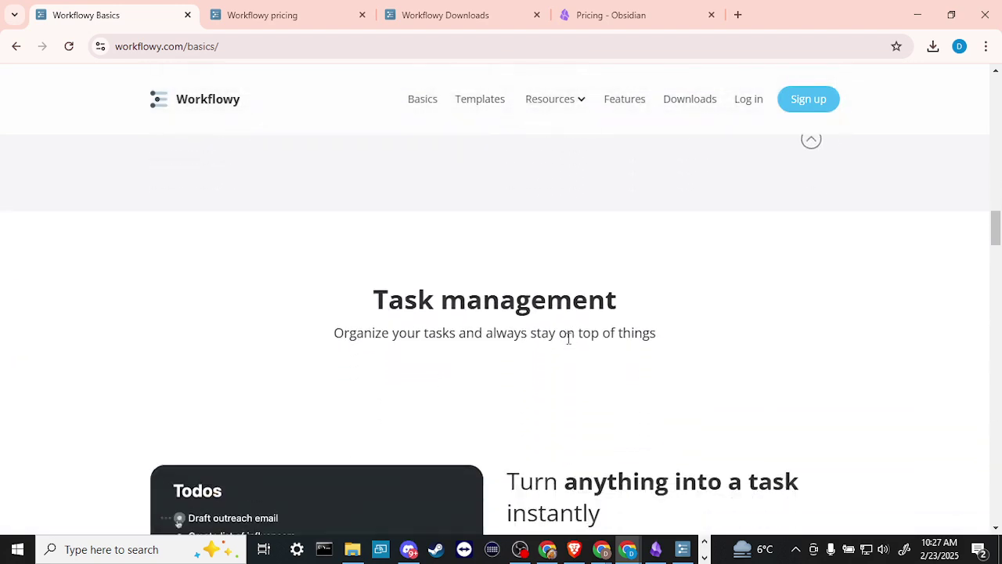
scroll(568, 341, down, 3)
scroll(568, 337, down, 1)
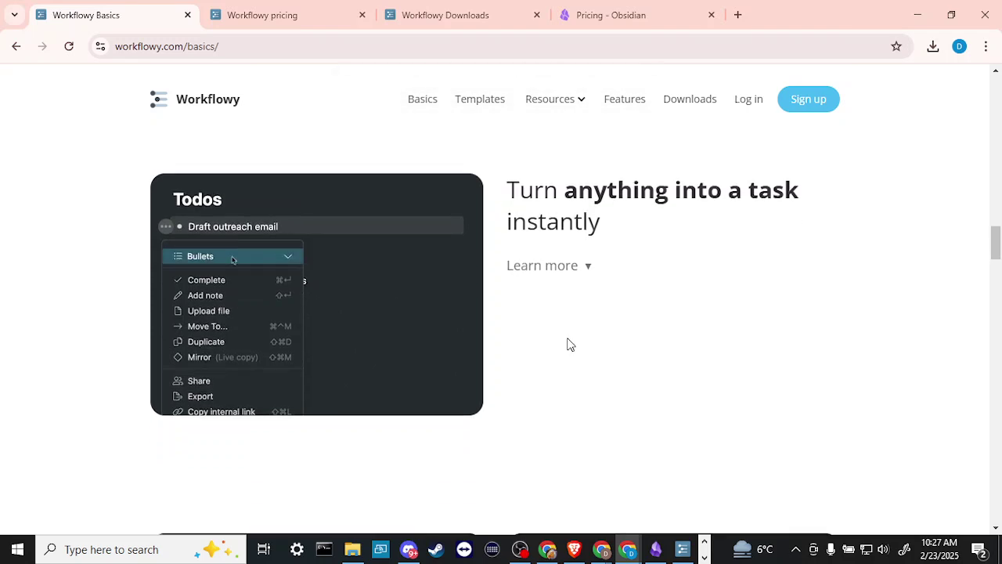